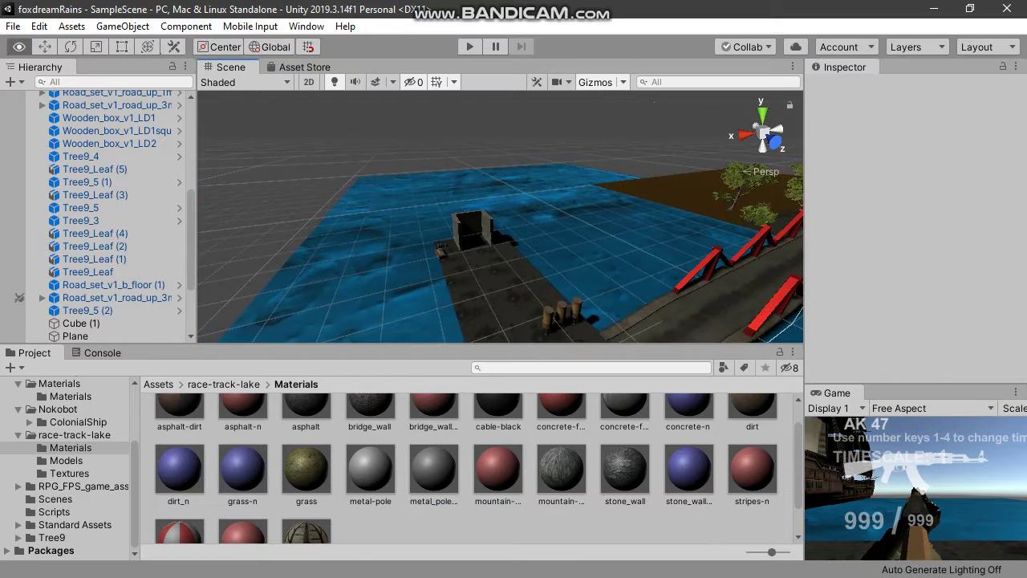
- Orbit and zoom the Scene view around the bridge, red barriers, water and dock
{"action": "mouse_move", "coordinate": [522, 241]}
{"action": "left_mouse_down", "text": "alt"}
{"action": "mouse_move", "coordinate": [481, 241]}
{"action": "mouse_move", "coordinate": [484, 341]}
{"action": "mouse_move", "coordinate": [522, 337]}
{"action": "mouse_move", "coordinate": [522, 353]}
{"action": "mouse_move", "coordinate": [522, 305]}
{"action": "left_mouse_up", "text": "alt"}
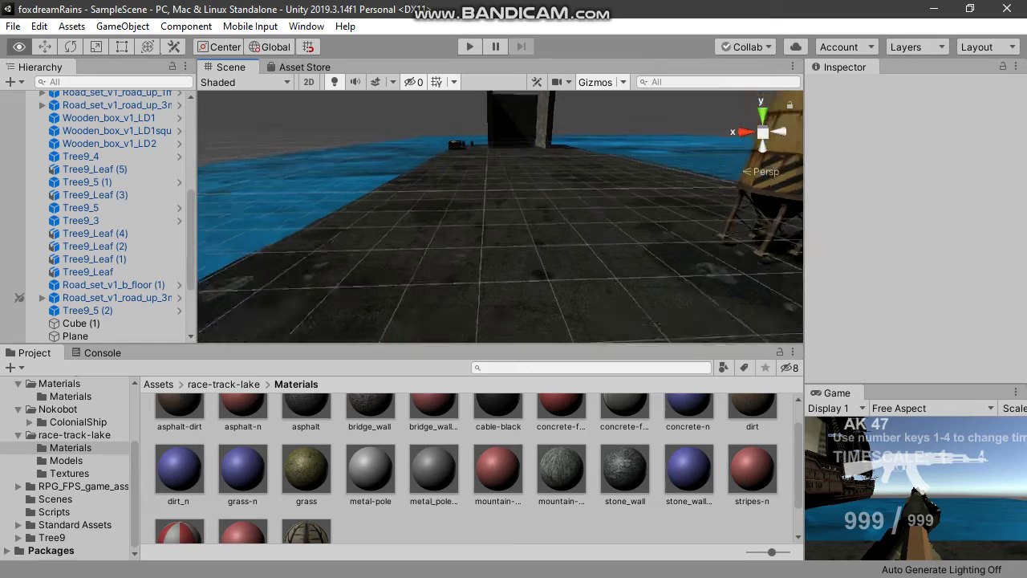
{"action": "left_click_drag", "start_coordinate": [521, 305], "coordinate": [481, 305], "text": "alt"}
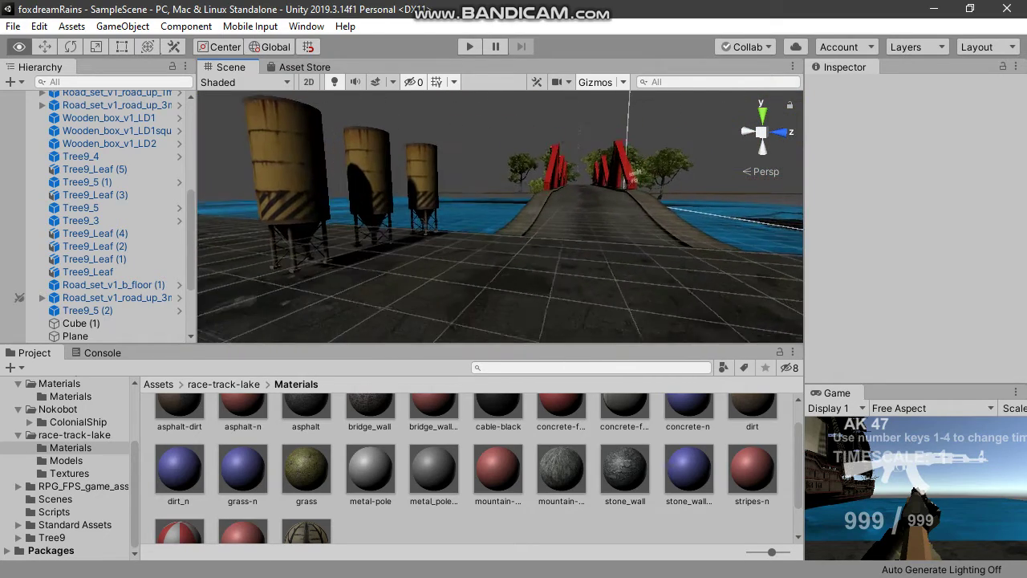
{"action": "left_click_drag", "start_coordinate": [482, 305], "coordinate": [402, 305], "text": "alt"}
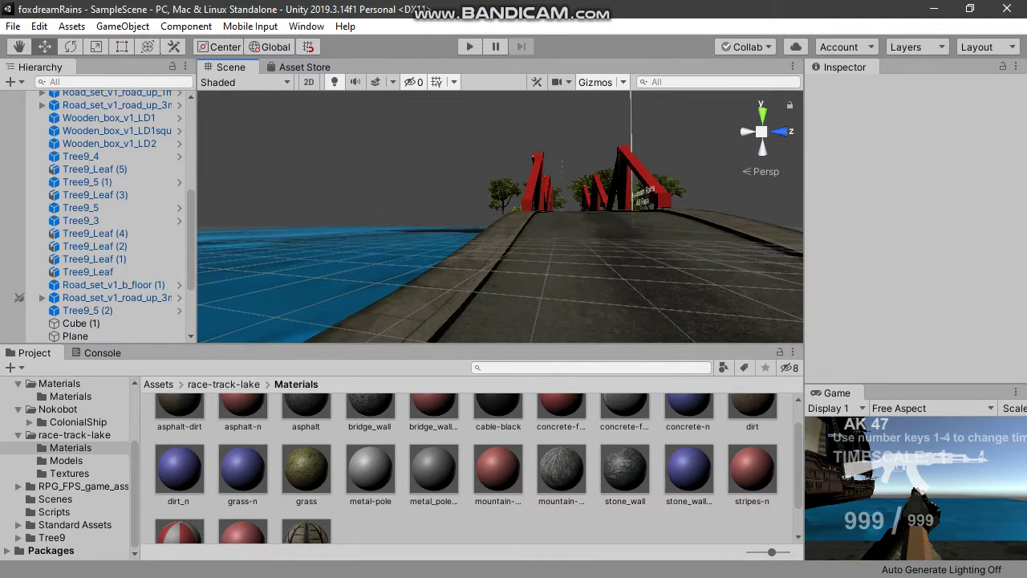
{"action": "left_click_drag", "start_coordinate": [498, 240], "coordinate": [497, 201], "text": "alt"}
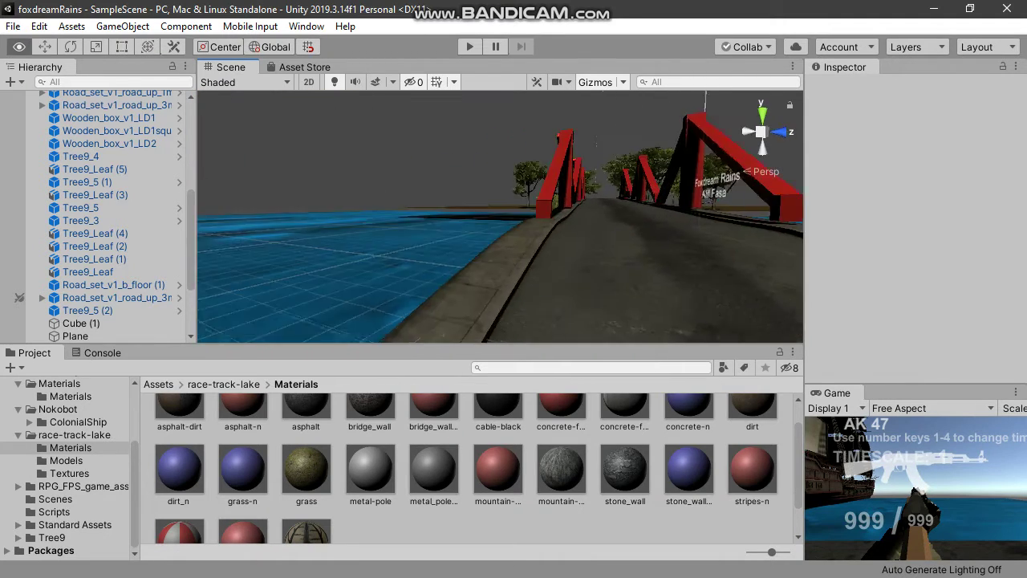
{"action": "scroll", "coordinate": [498, 217], "scroll_direction": "down", "scroll_amount": 5}
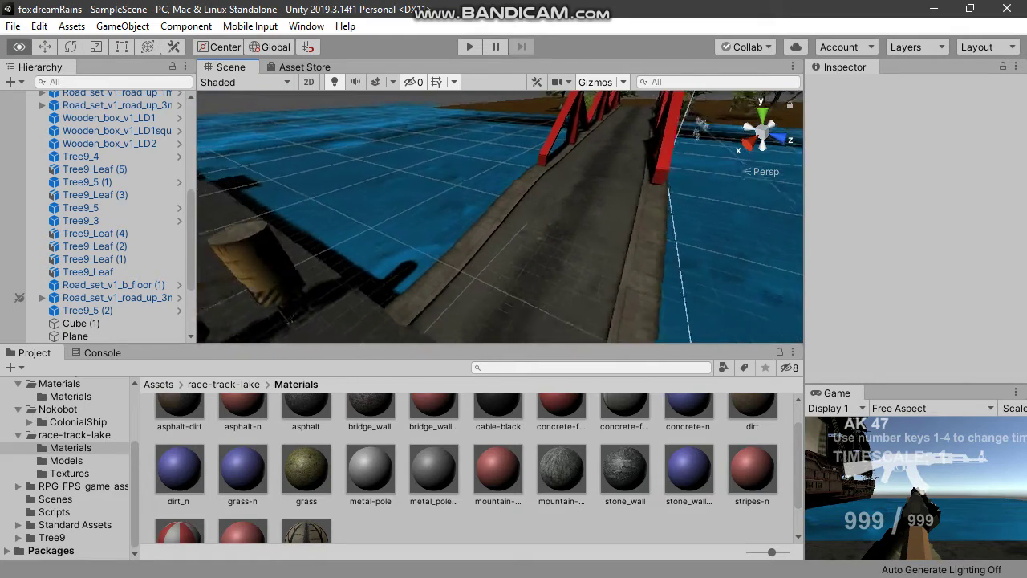
{"action": "left_click_drag", "start_coordinate": [450, 241], "coordinate": [546, 241], "text": "alt"}
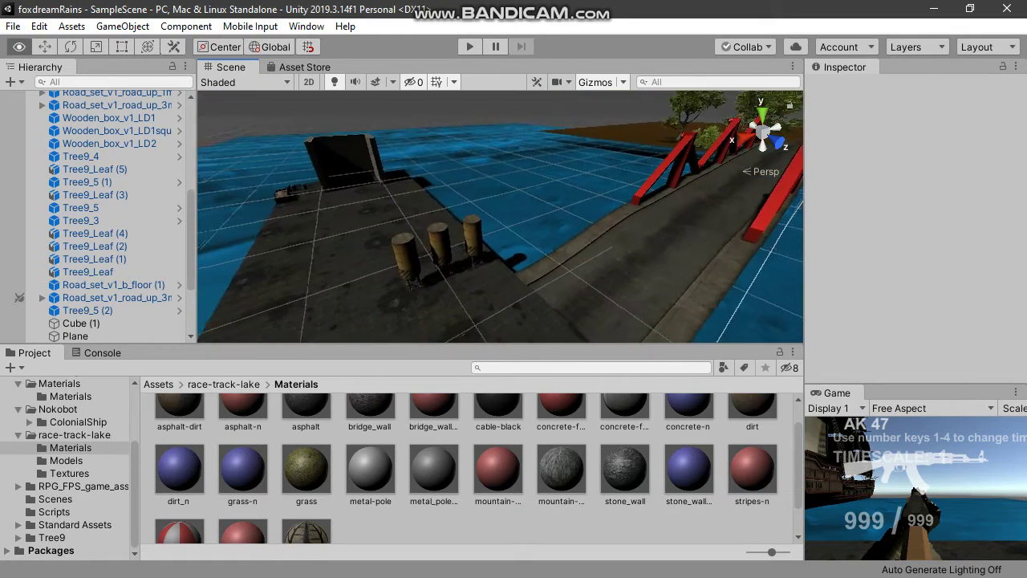
- Maximize the Game view and enter Play mode with Ctrl+P
{"action": "left_click", "coordinate": [1015, 393]}
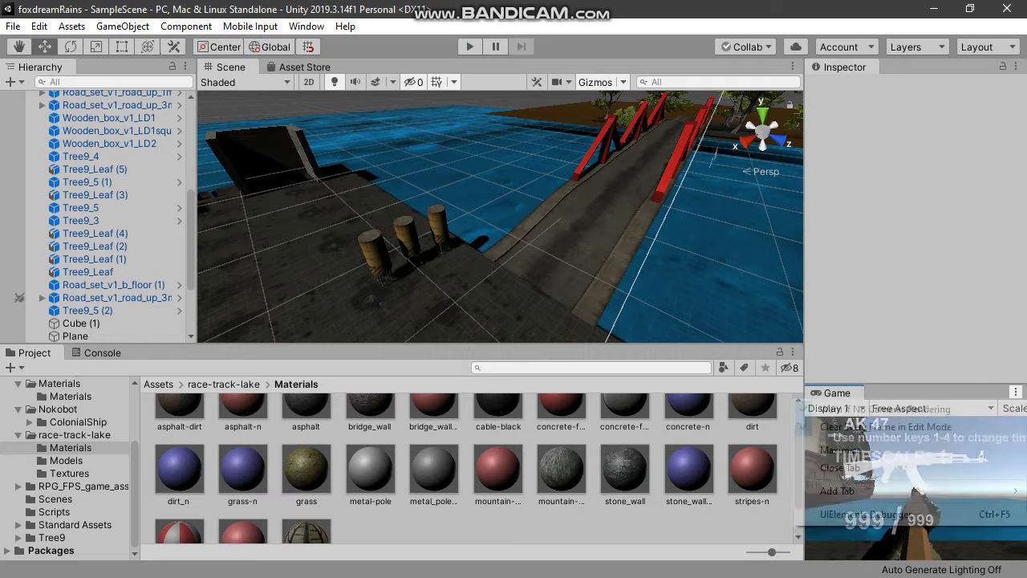
{"action": "left_click", "coordinate": [841, 449]}
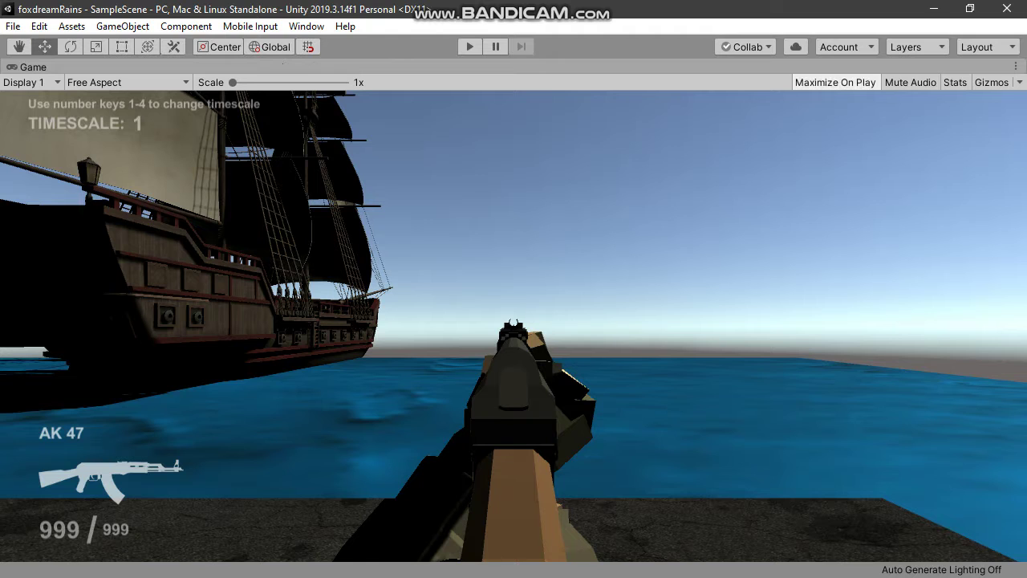
{"action": "key", "text": "ctrl+p"}
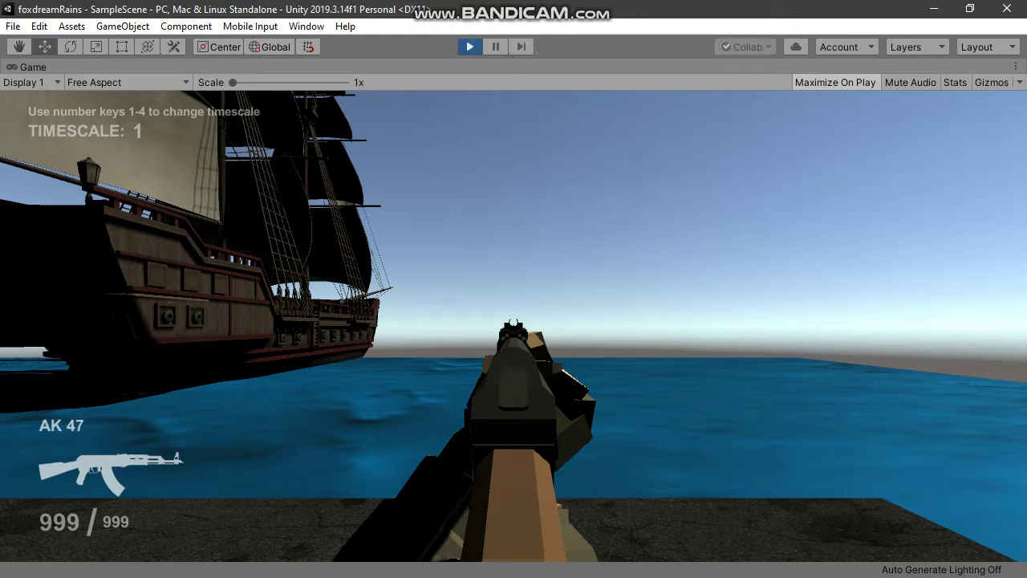
{"action": "scroll", "coordinate": [513, 326], "scroll_direction": "down", "scroll_amount": 1}
- Fire Assault_Rifle_01 toward the ship and reload it twice
{"action": "left_click", "coordinate": [513, 326]}
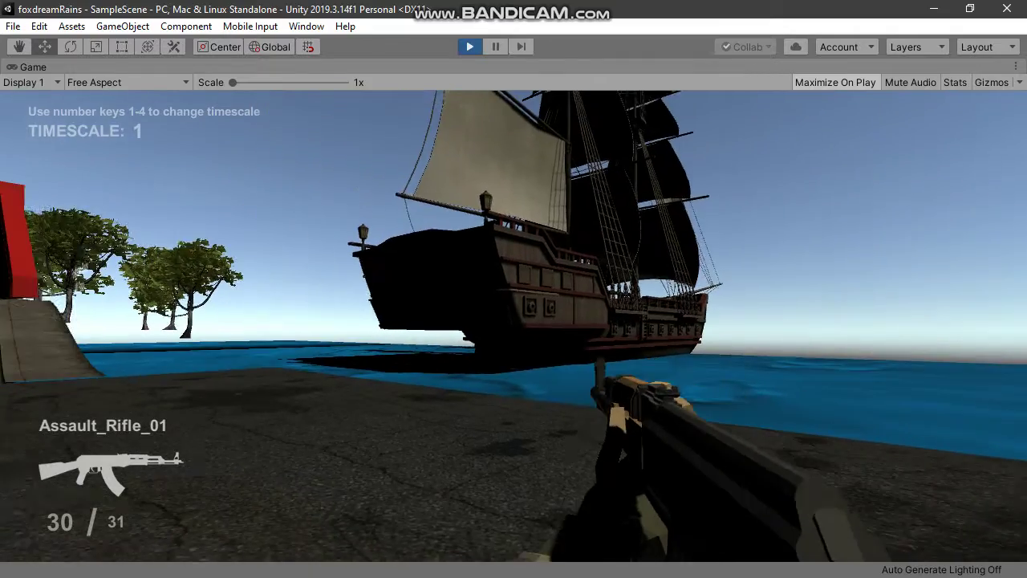
{"action": "key", "text": "r"}
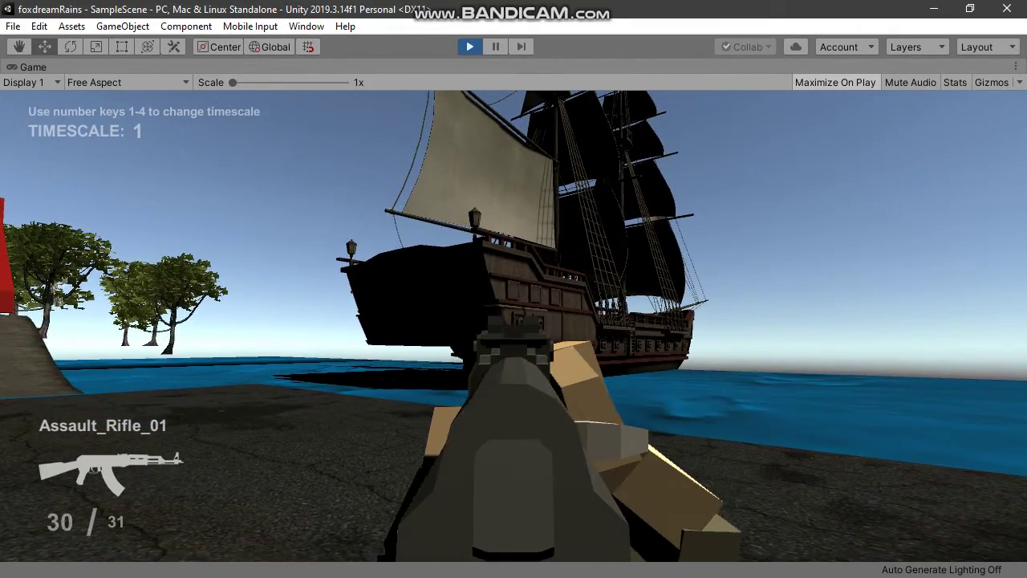
{"action": "left_click", "coordinate": [514, 326]}
{"action": "key", "text": "r"}
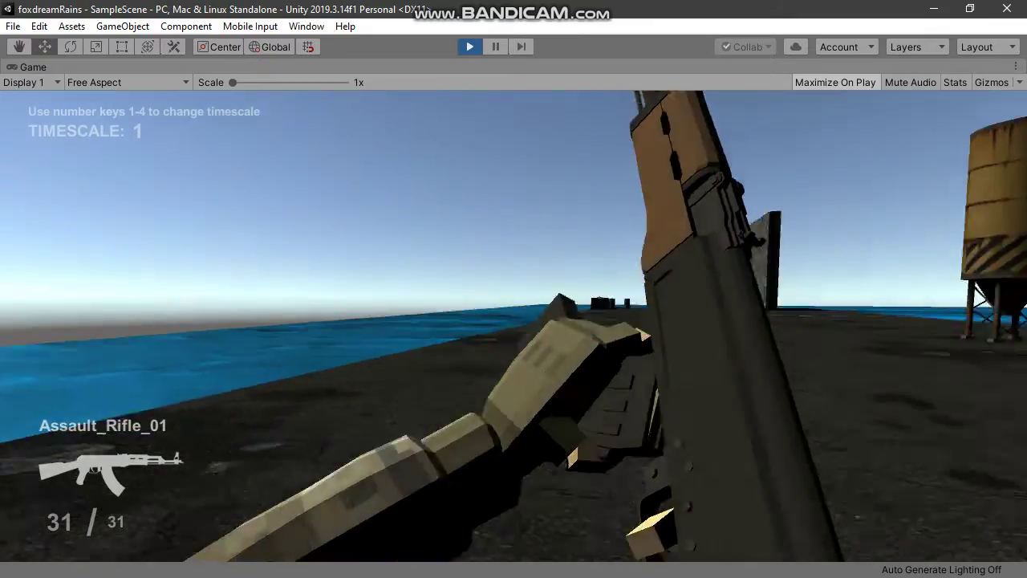
- Walk and sprint across the dock toward the dark building
{"action": "key", "text": "w"}
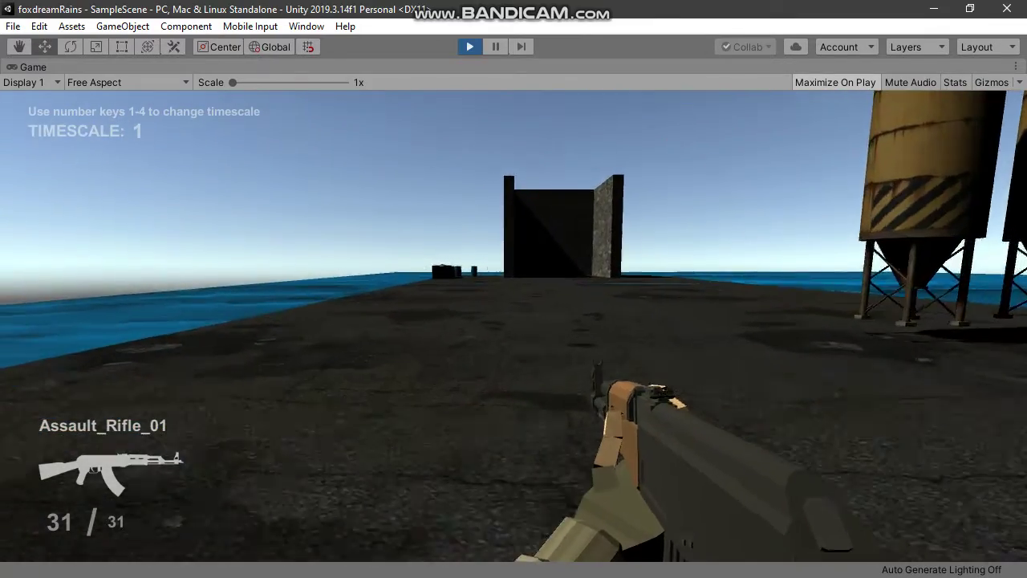
{"action": "key", "text": "w"}
{"action": "key", "text": "shift+w"}
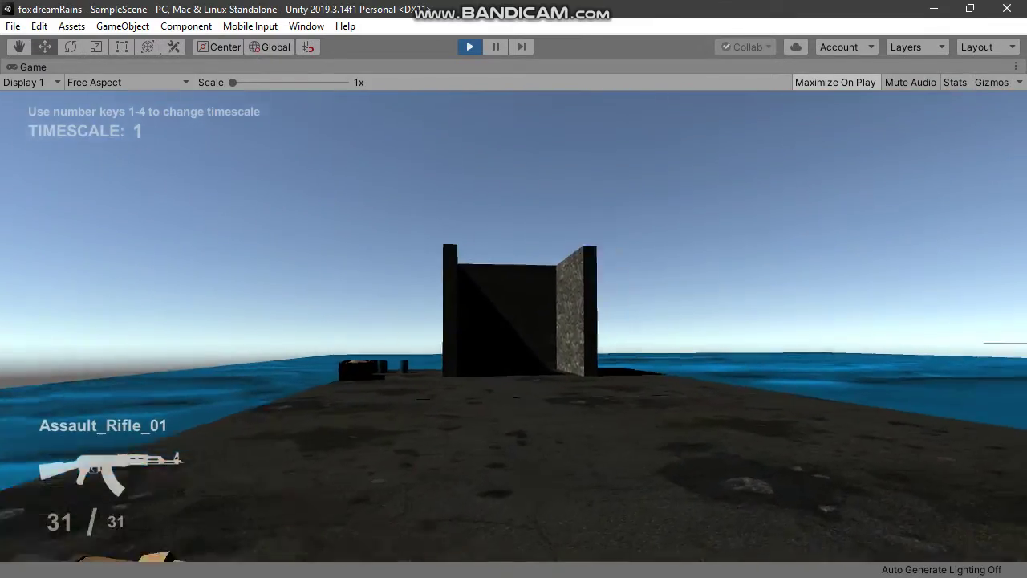
{"action": "key", "text": "w"}
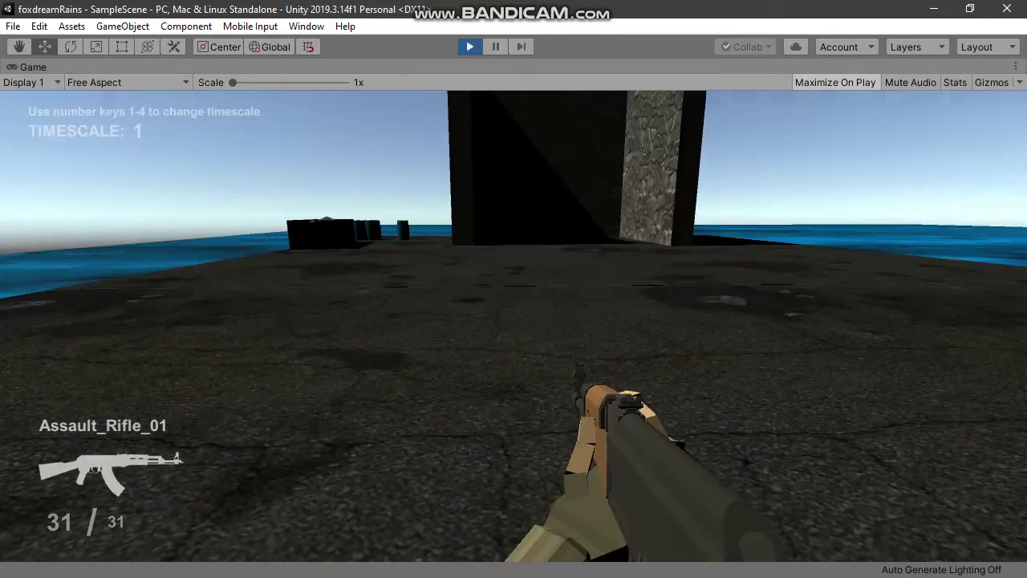
{"action": "key", "text": "w"}
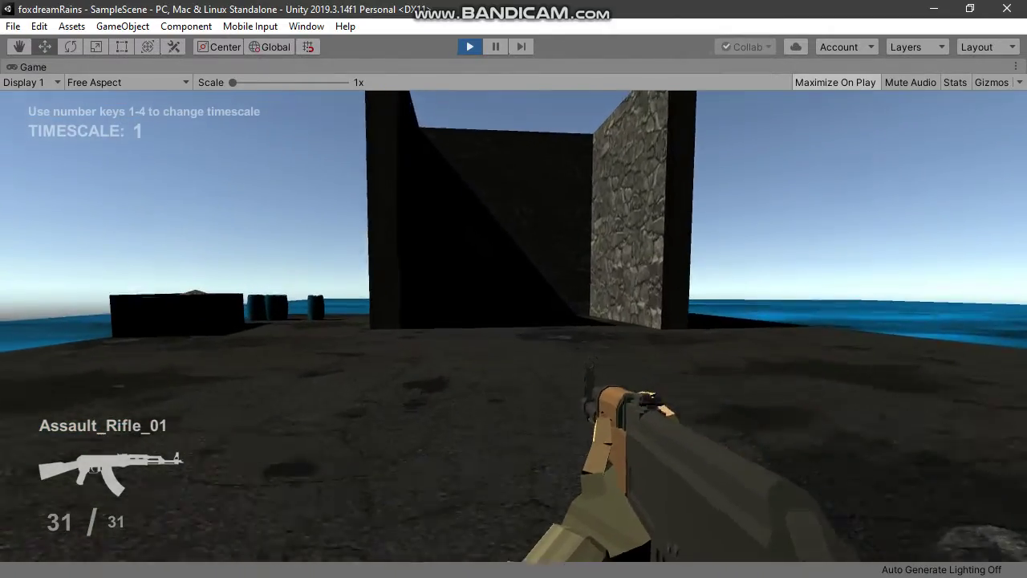
- Aim down the sights, reload, fire at the walls, and walk up to the stone wall
{"action": "right_click", "coordinate": [514, 321]}
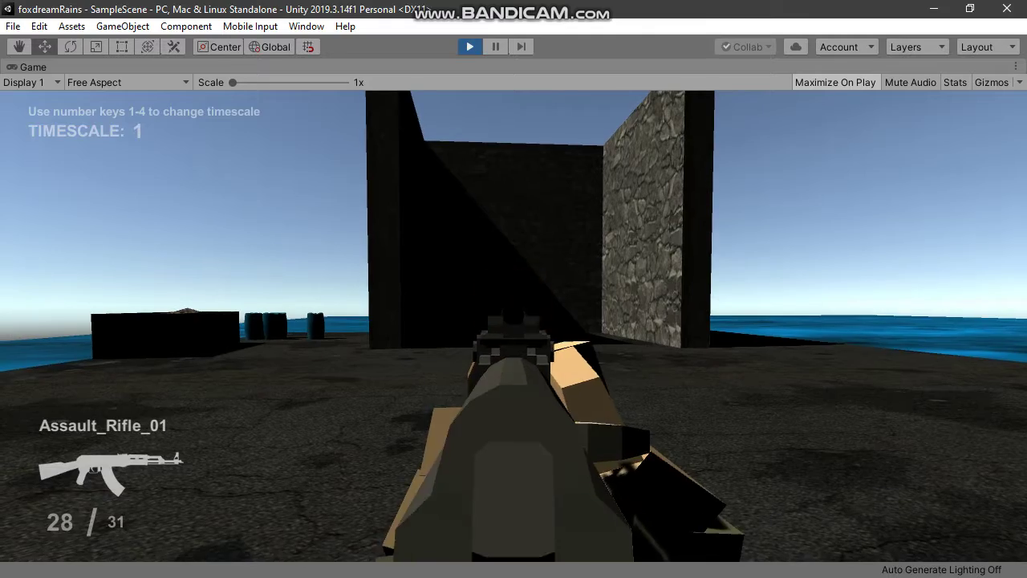
{"action": "key", "text": "r"}
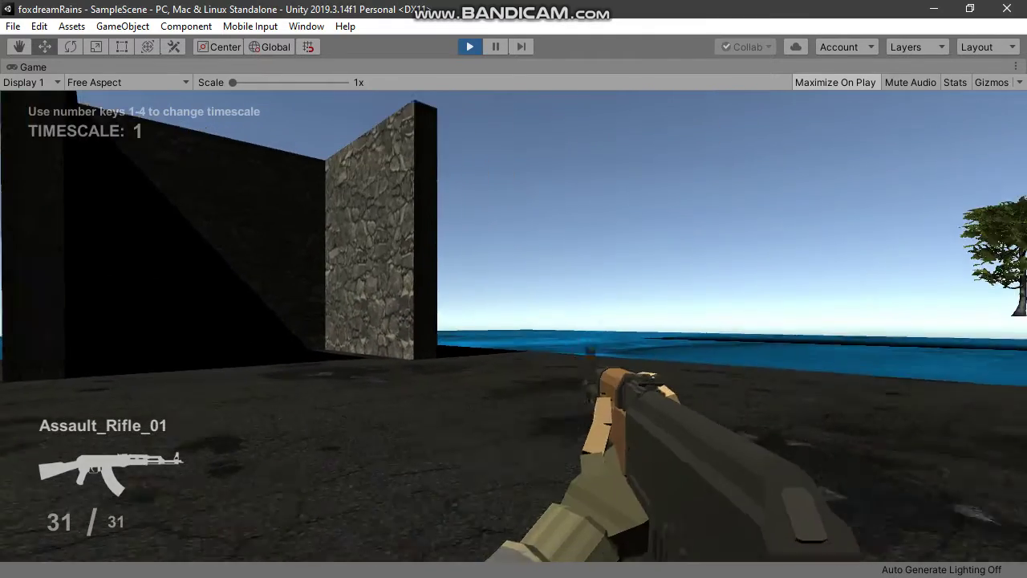
{"action": "right_click", "coordinate": [513, 321]}
{"action": "left_click", "coordinate": [514, 289]}
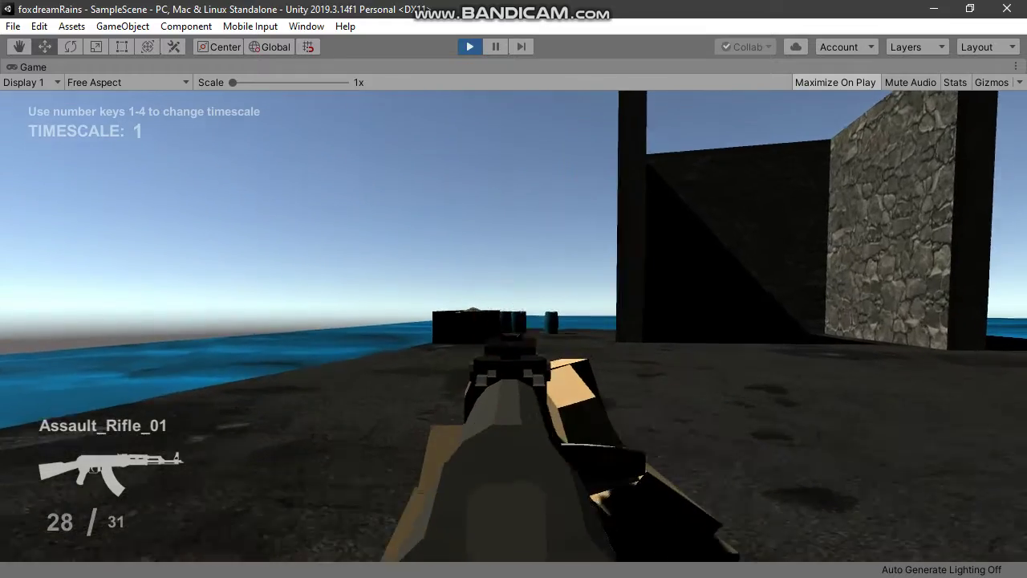
{"action": "key", "text": "w"}
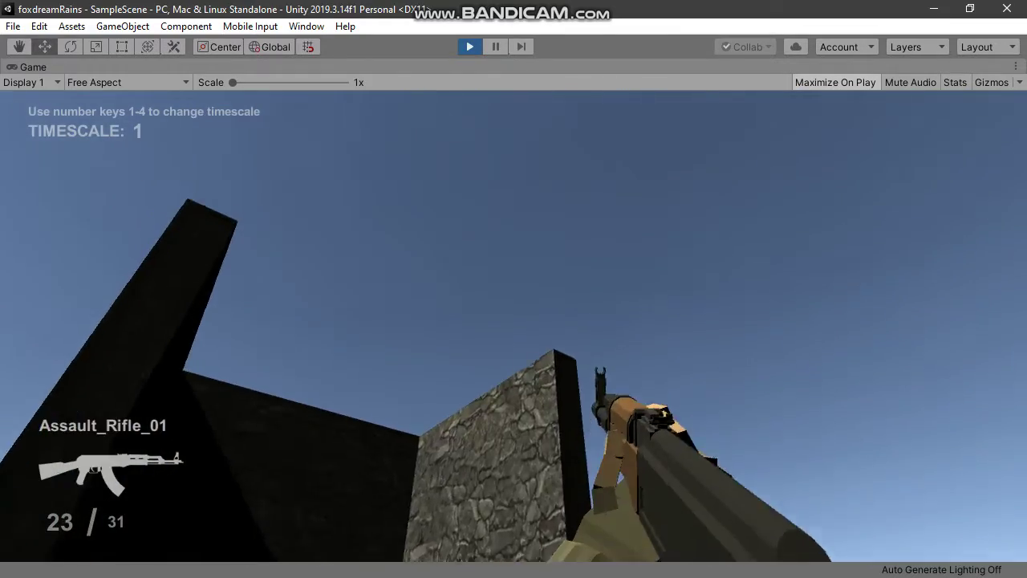
{"action": "key", "text": "w"}
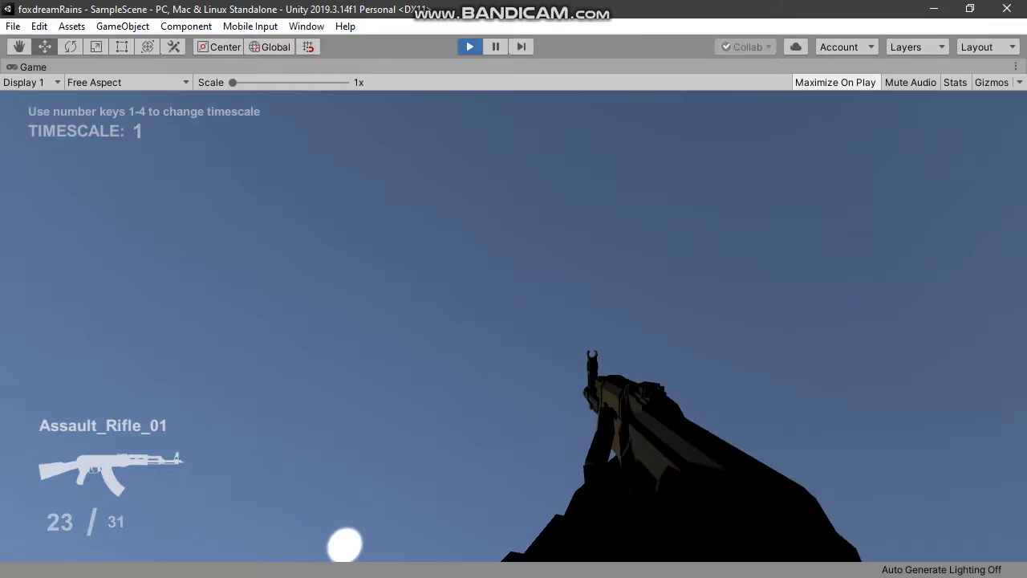
- Exit Play mode, check the Gizmos list, and restore the Game view from maximized
{"action": "left_click", "coordinate": [470, 46]}
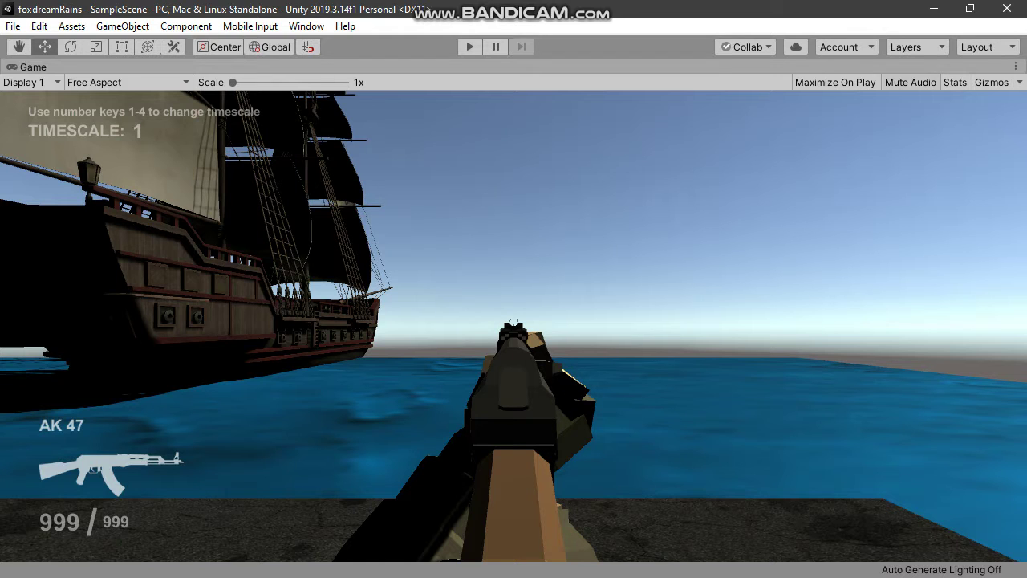
{"action": "left_click", "coordinate": [993, 82]}
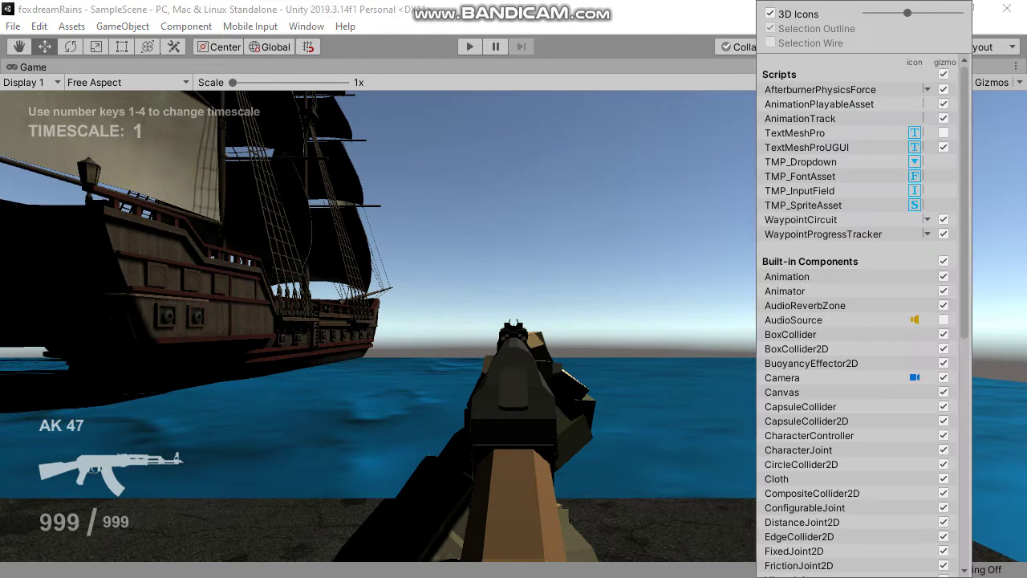
{"action": "key", "text": "Escape"}
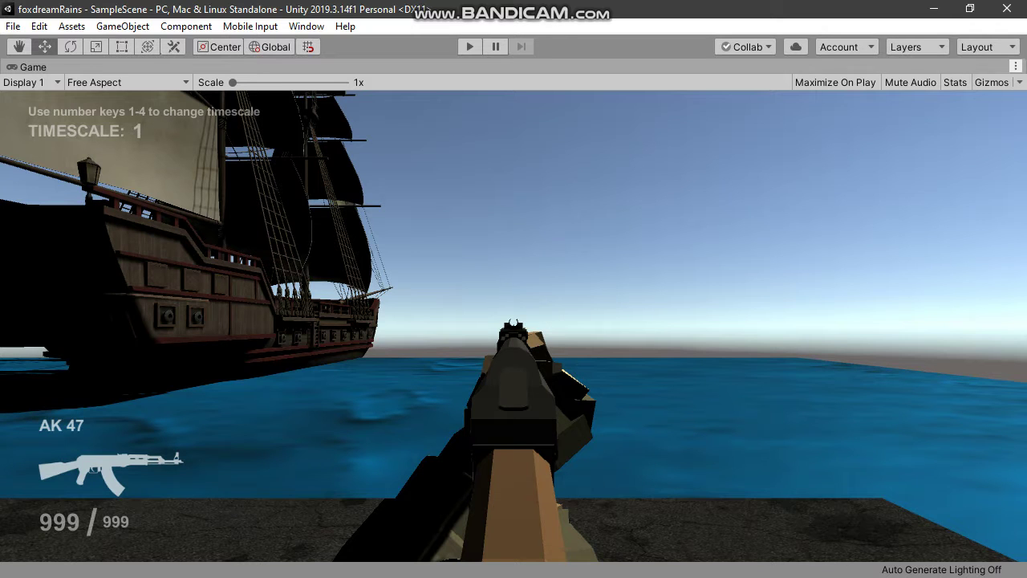
{"action": "left_click", "coordinate": [1015, 66]}
{"action": "left_click", "coordinate": [826, 122]}
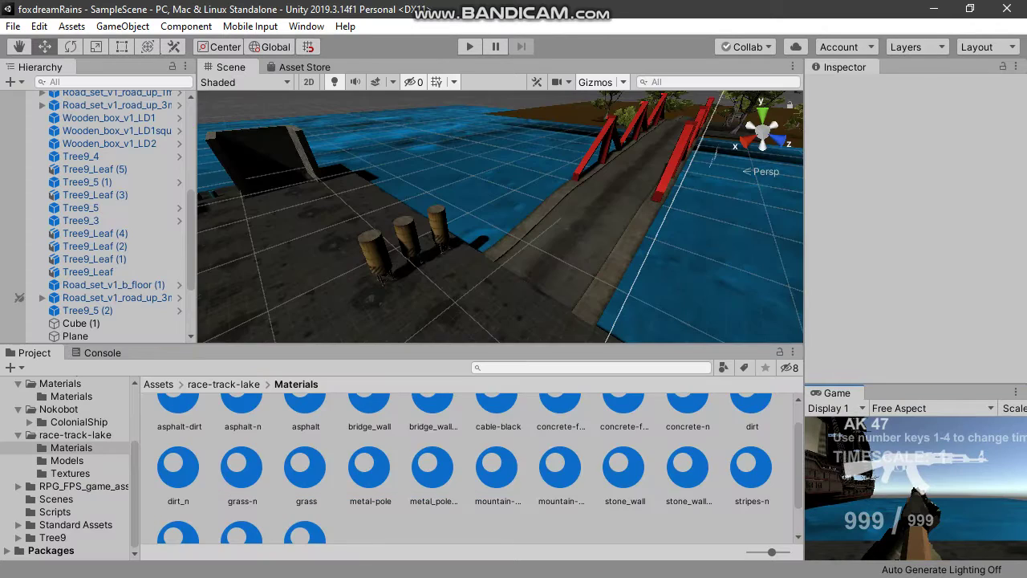
- Zoom and orbit the Scene view over the dock, red bridge and trees, then enter Play mode
{"action": "scroll", "coordinate": [500, 217], "scroll_direction": "down", "scroll_amount": 3}
{"action": "scroll", "coordinate": [500, 217], "scroll_direction": "down", "scroll_amount": 3}
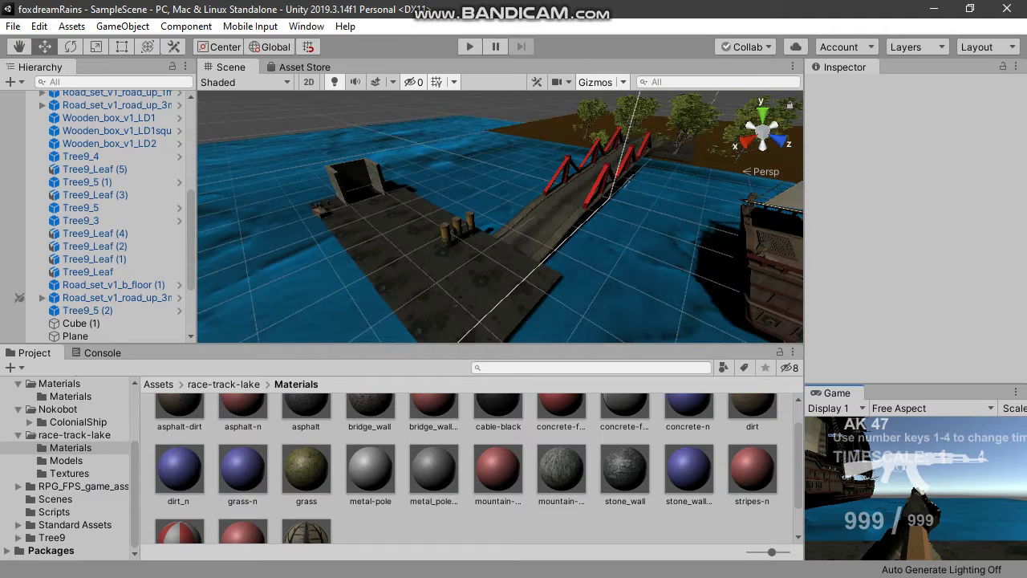
{"action": "mouse_move", "coordinate": [500, 217]}
{"action": "right_mouse_down"}
{"action": "mouse_move", "coordinate": [449, 217]}
{"action": "mouse_move", "coordinate": [578, 213]}
{"action": "right_mouse_up"}
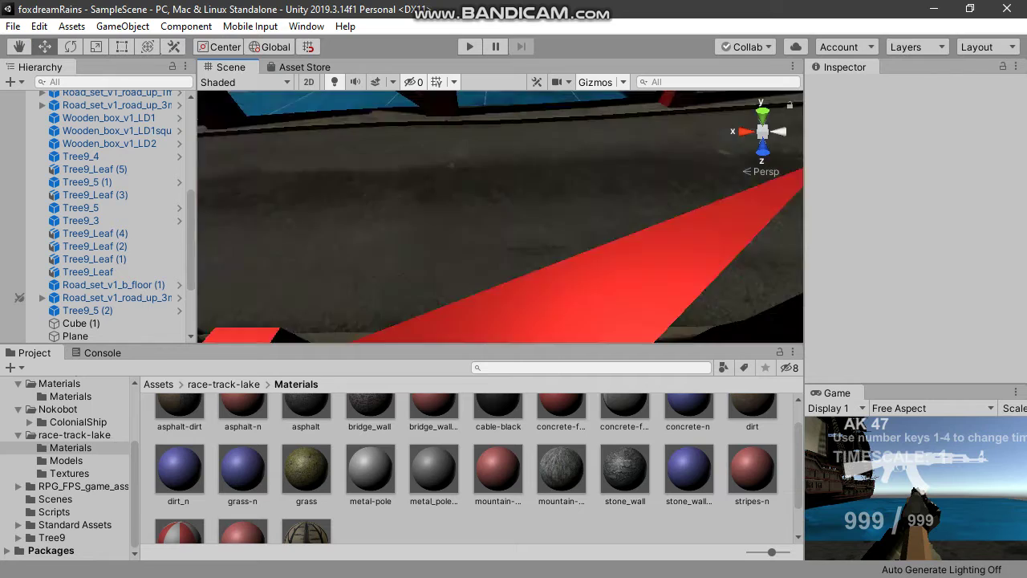
{"action": "scroll", "coordinate": [501, 217], "scroll_direction": "down", "scroll_amount": 10}
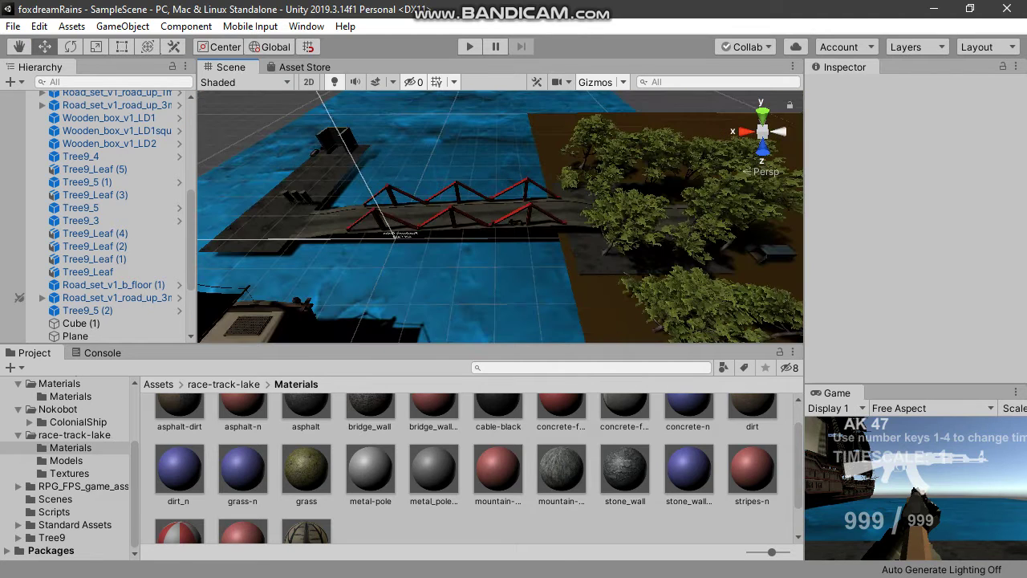
{"action": "right_click_drag", "start_coordinate": [500, 232], "coordinate": [505, 201]}
{"action": "key", "text": "ctrl+p"}
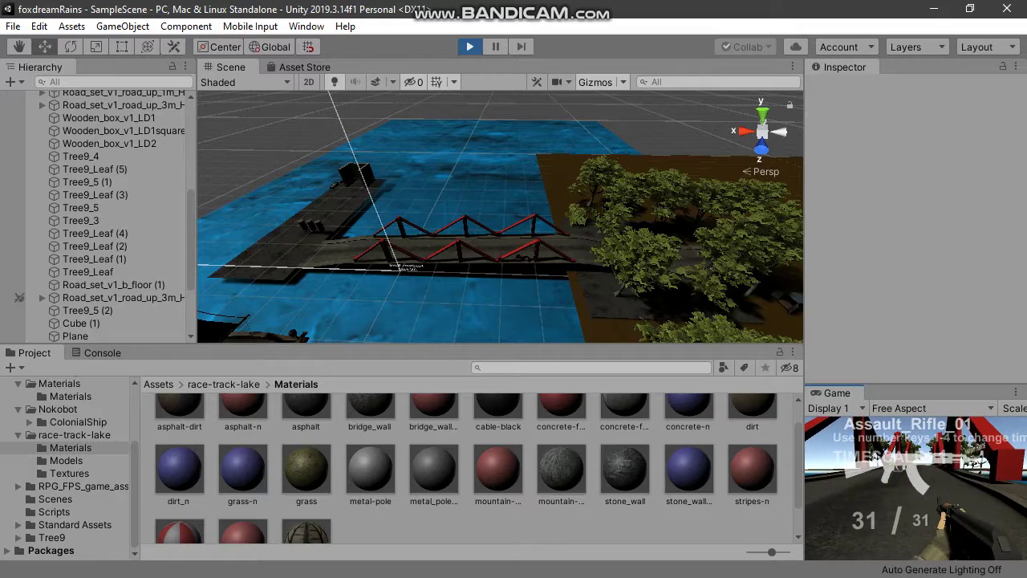
- Bring the Scene camera low and close along the red bridge, then scroll through the Hierarchy
{"action": "mouse_move", "coordinate": [497, 217]}
{"action": "left_mouse_down", "text": "alt"}
{"action": "mouse_move", "coordinate": [417, 224]}
{"action": "mouse_move", "coordinate": [449, 216]}
{"action": "left_mouse_up", "text": "alt"}
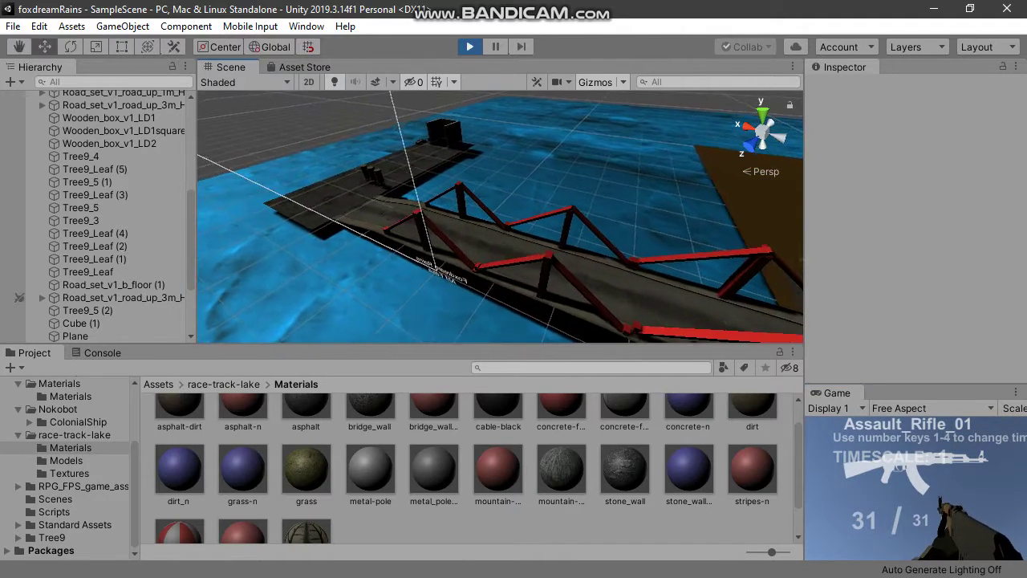
{"action": "mouse_move", "coordinate": [450, 217]}
{"action": "left_mouse_down", "text": "alt"}
{"action": "mouse_move", "coordinate": [205, 210]}
{"action": "mouse_move", "coordinate": [240, 213]}
{"action": "mouse_move", "coordinate": [374, 171]}
{"action": "left_mouse_up", "text": "alt"}
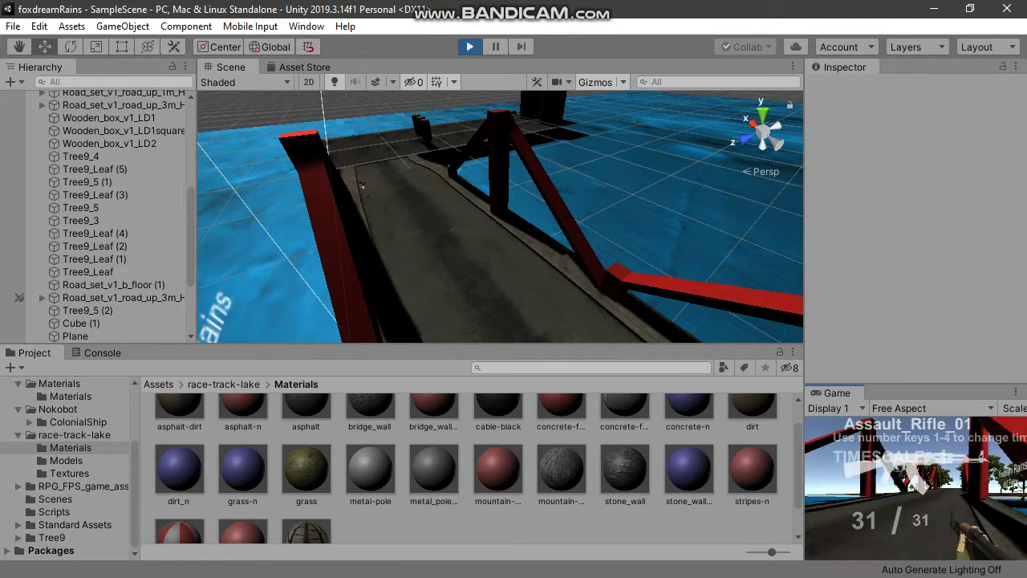
{"action": "scroll", "coordinate": [97, 241], "scroll_direction": "up", "scroll_amount": 5}
{"action": "scroll", "coordinate": [96, 241], "scroll_direction": "up", "scroll_amount": 5}
{"action": "scroll", "coordinate": [97, 241], "scroll_direction": "down", "scroll_amount": 5}
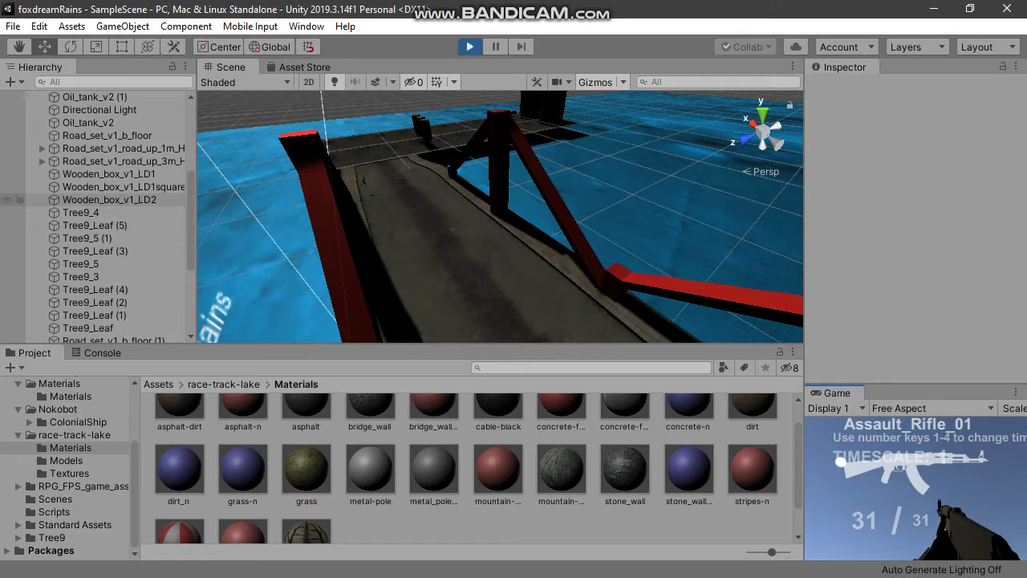
{"action": "scroll", "coordinate": [96, 241], "scroll_direction": "down", "scroll_amount": 3}
{"action": "scroll", "coordinate": [96, 241], "scroll_direction": "down", "scroll_amount": 1}
{"action": "scroll", "coordinate": [97, 217], "scroll_direction": "up", "scroll_amount": 9}
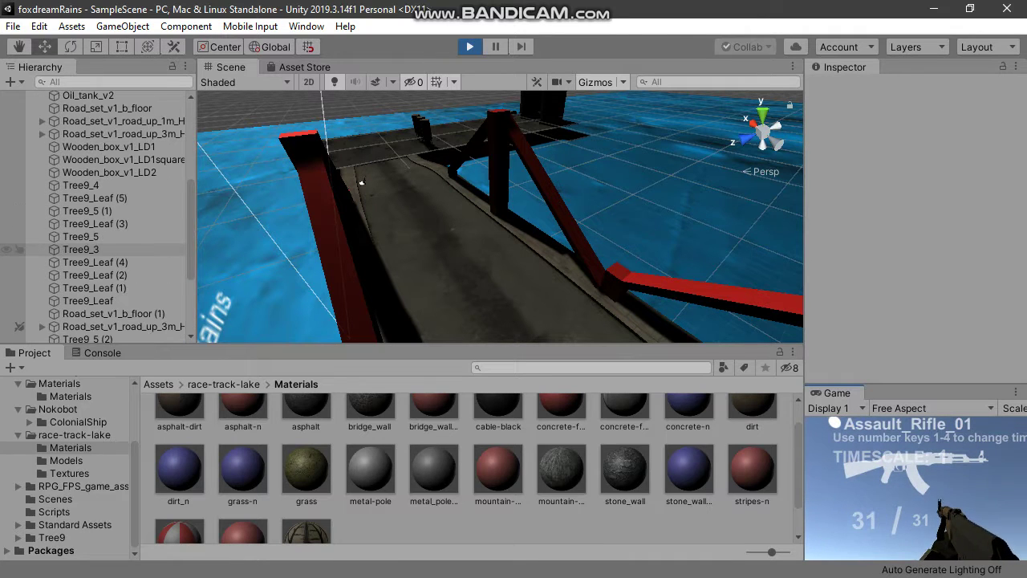
{"action": "scroll", "coordinate": [96, 217], "scroll_direction": "down", "scroll_amount": 3}
{"action": "scroll", "coordinate": [96, 217], "scroll_direction": "up", "scroll_amount": 5}
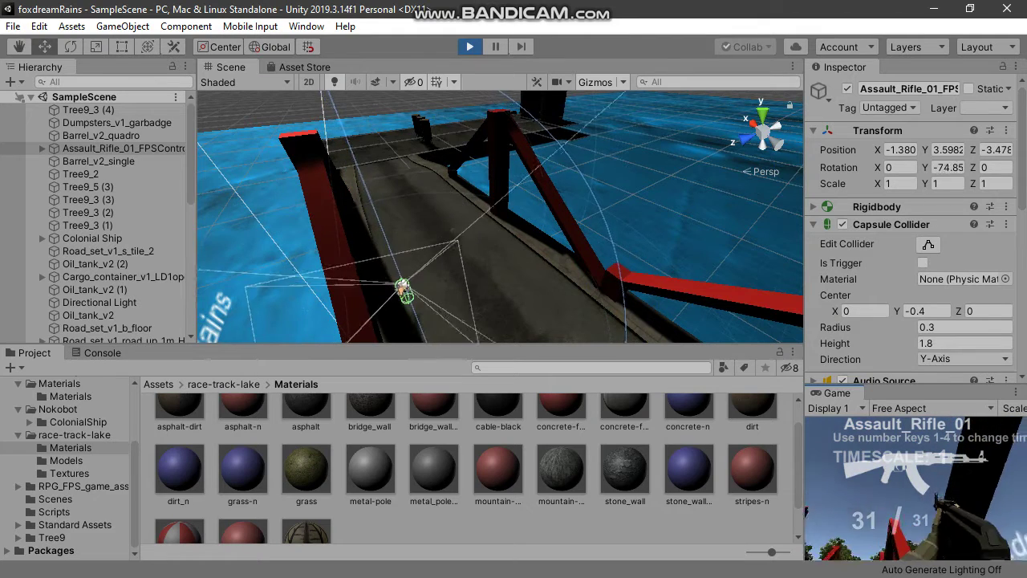
- Fire four shots with the assault rifle and reload to a full magazine
{"action": "right_click_drag", "start_coordinate": [498, 217], "coordinate": [514, 216]}
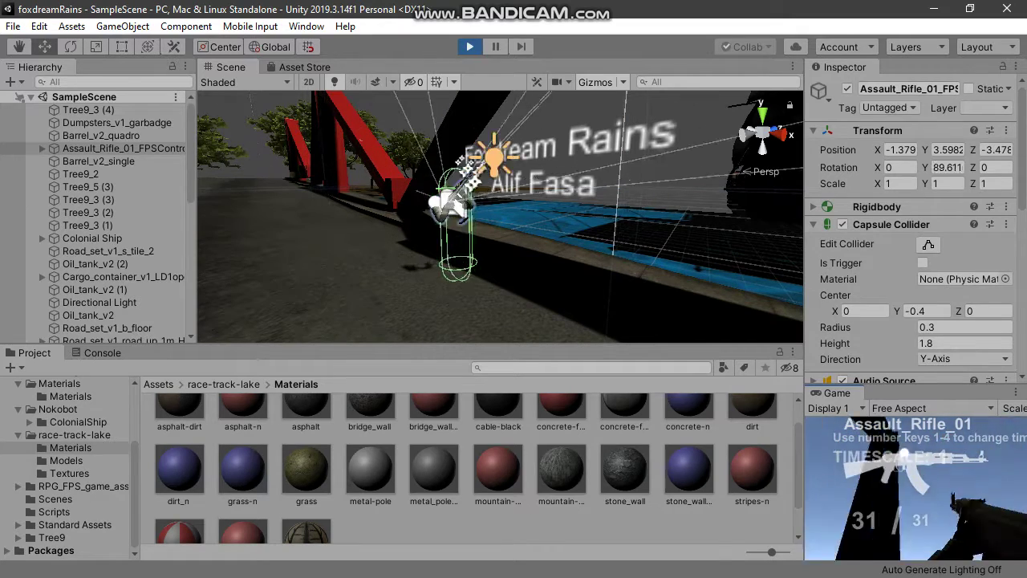
{"action": "left_click", "coordinate": [915, 481]}
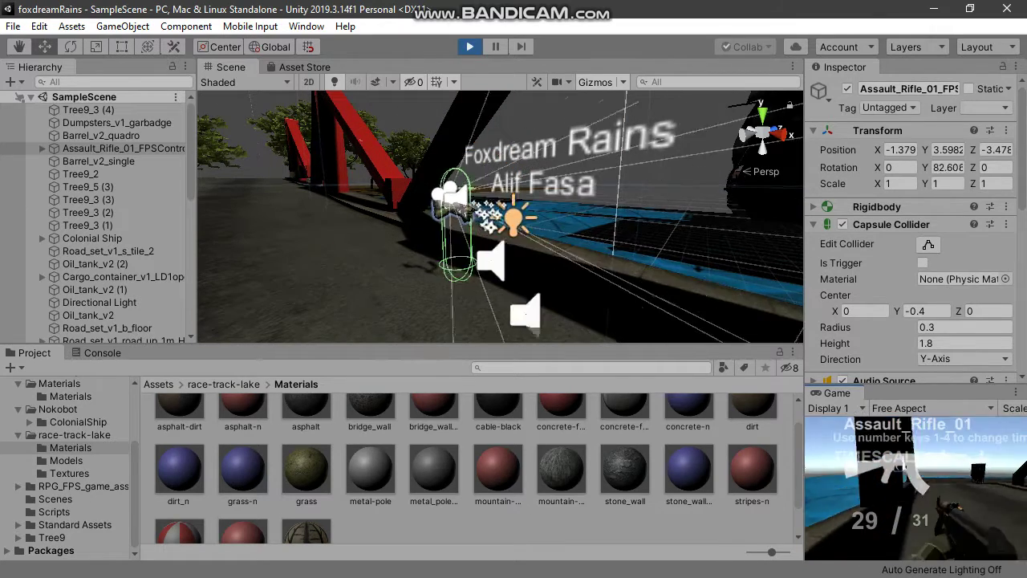
{"action": "left_click", "coordinate": [915, 482]}
{"action": "left_click", "coordinate": [915, 482]}
{"action": "left_click", "coordinate": [915, 482]}
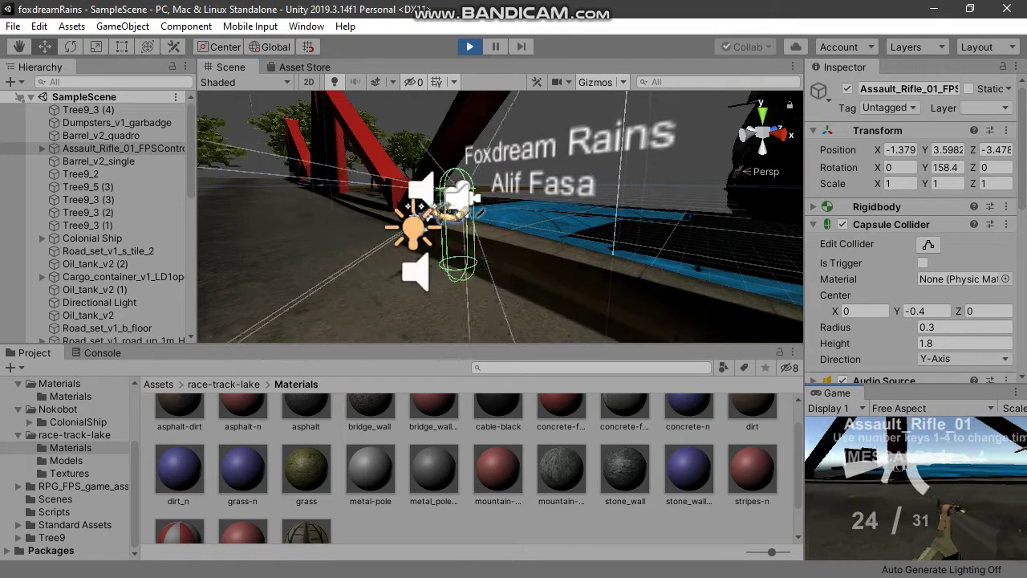
{"action": "key", "text": "r"}
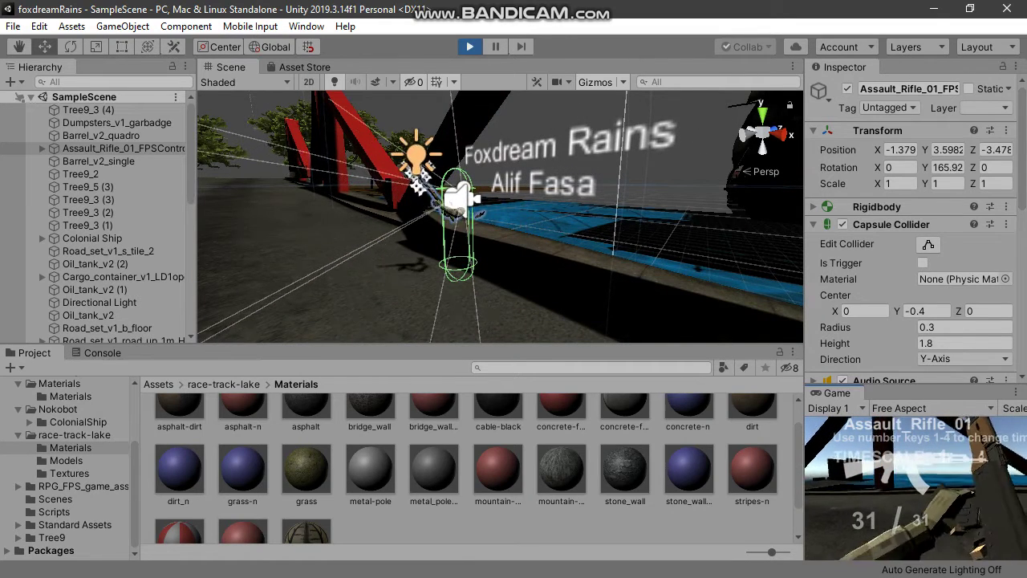
- Fire two more rounds, reload again, and exit Play mode with Ctrl+P
{"action": "left_click", "coordinate": [915, 482]}
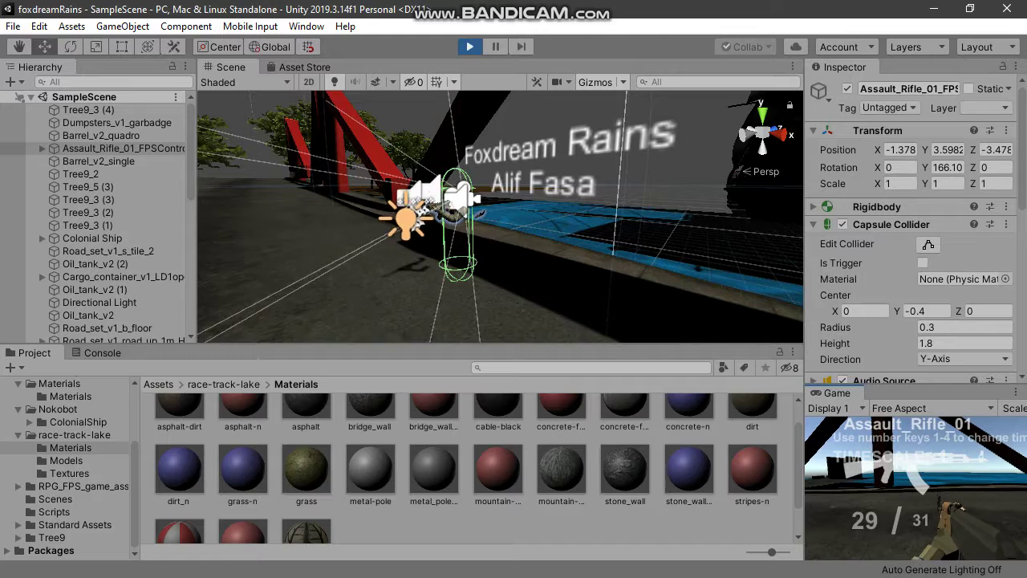
{"action": "left_click", "coordinate": [915, 481]}
{"action": "key", "text": "r"}
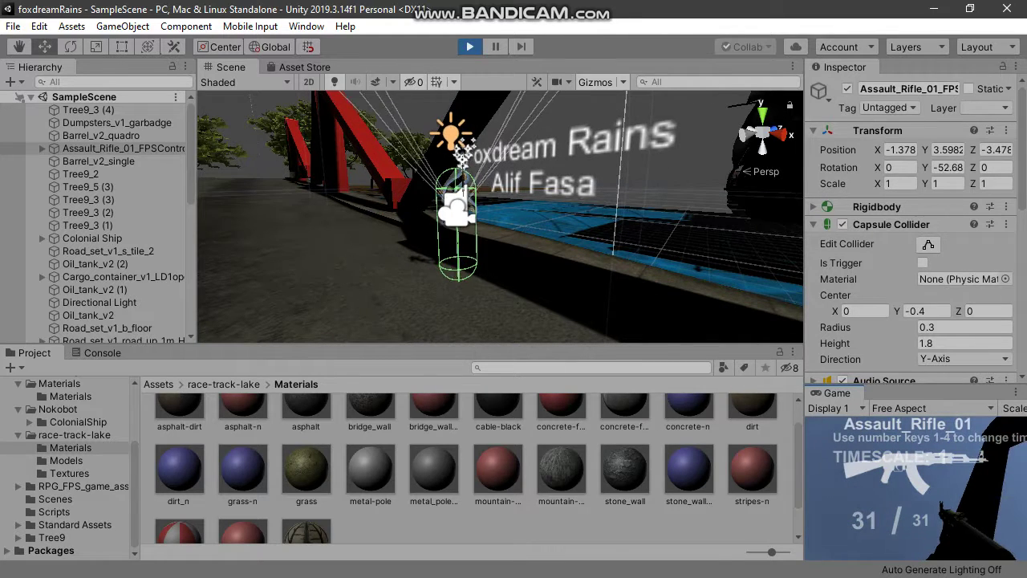
{"action": "key", "text": "ctrl+p"}
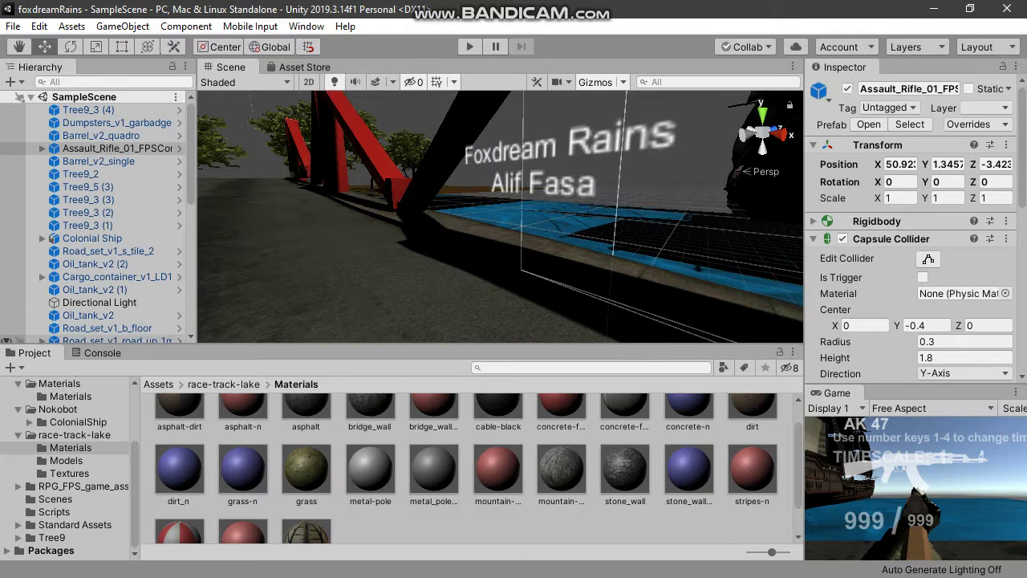